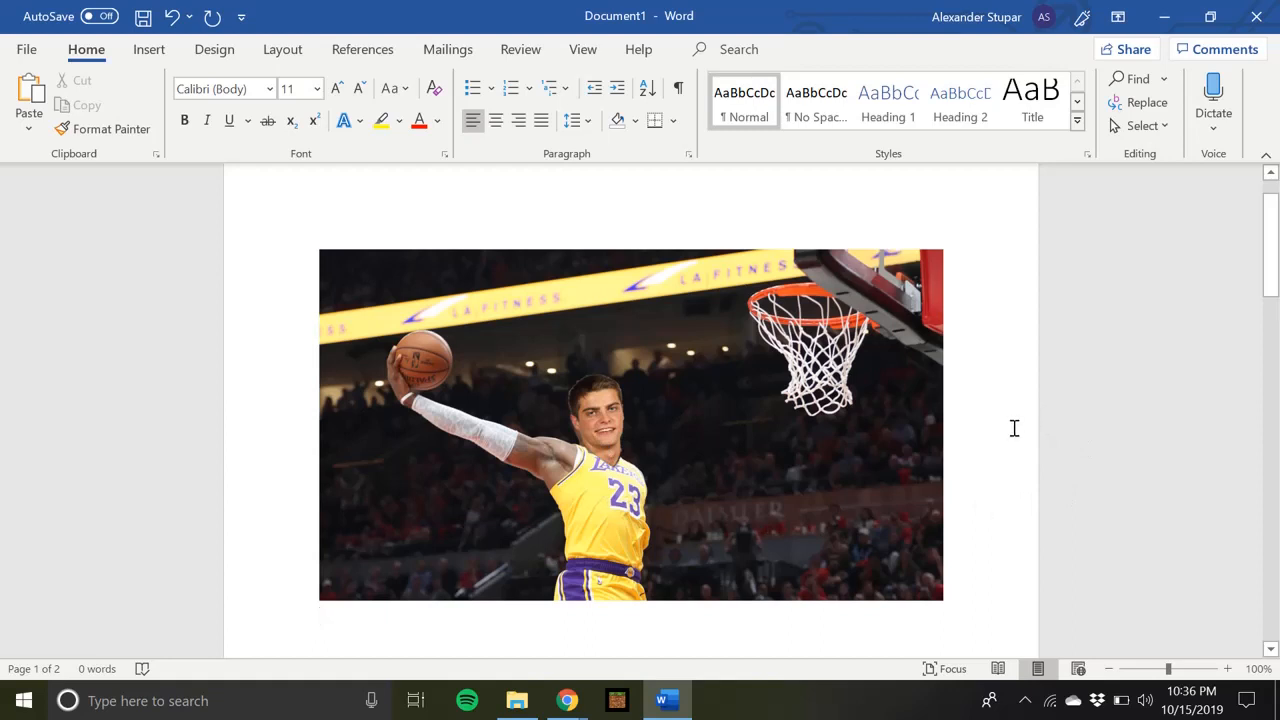
# Set the text wrapping of the portrait photo on page 2 to Tight and move it to the middle of the page
pyautogui.scroll(-10, 1014, 428)
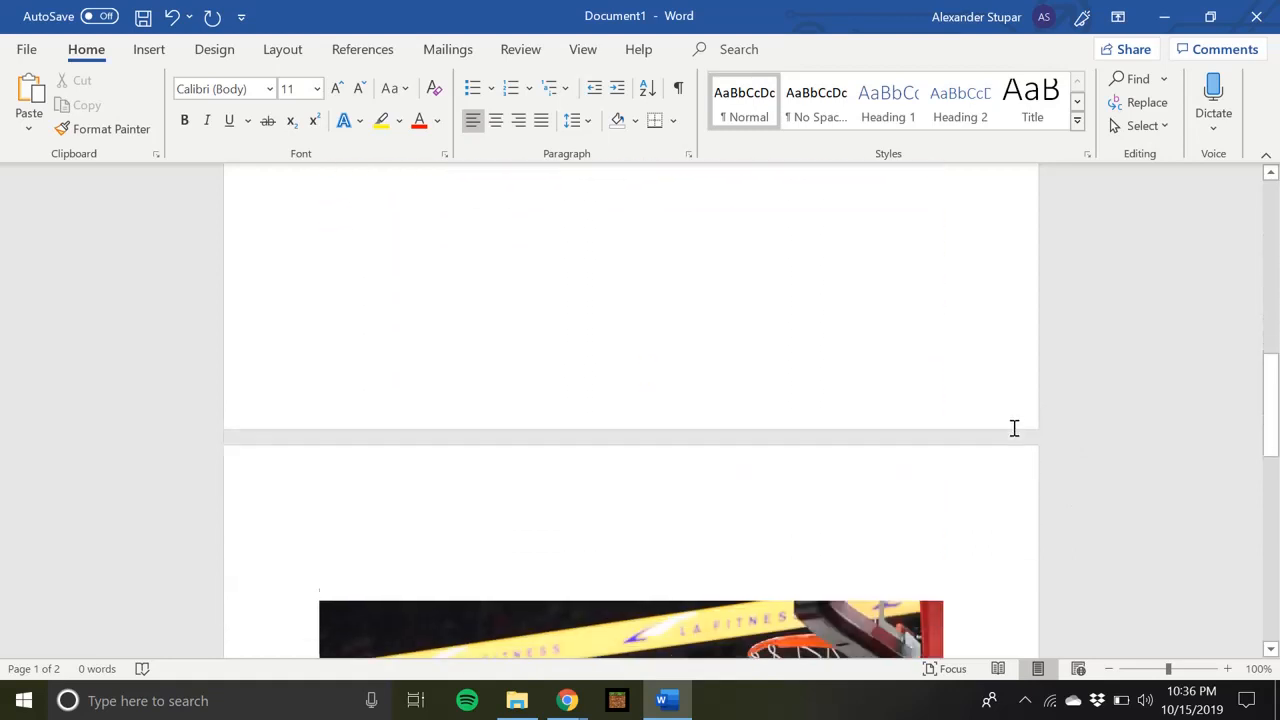
pyautogui.scroll(-10, 1014, 428)
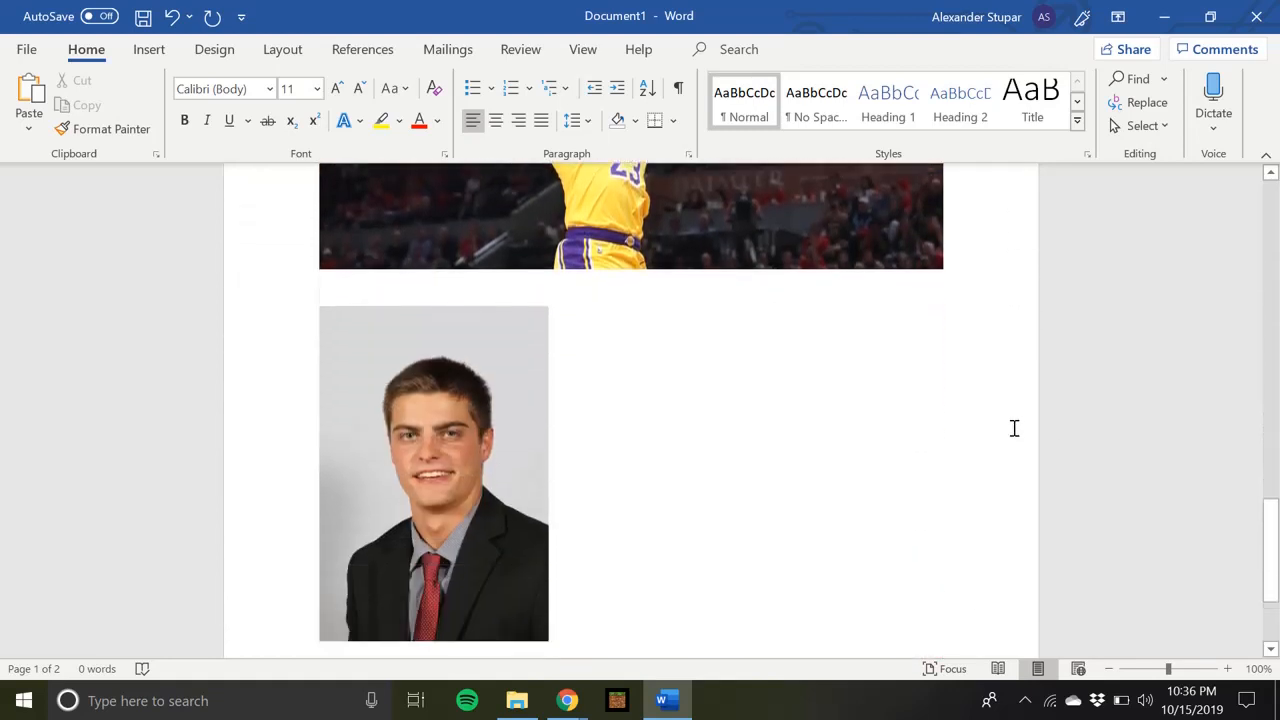
pyautogui.scroll(6, 1014, 428)
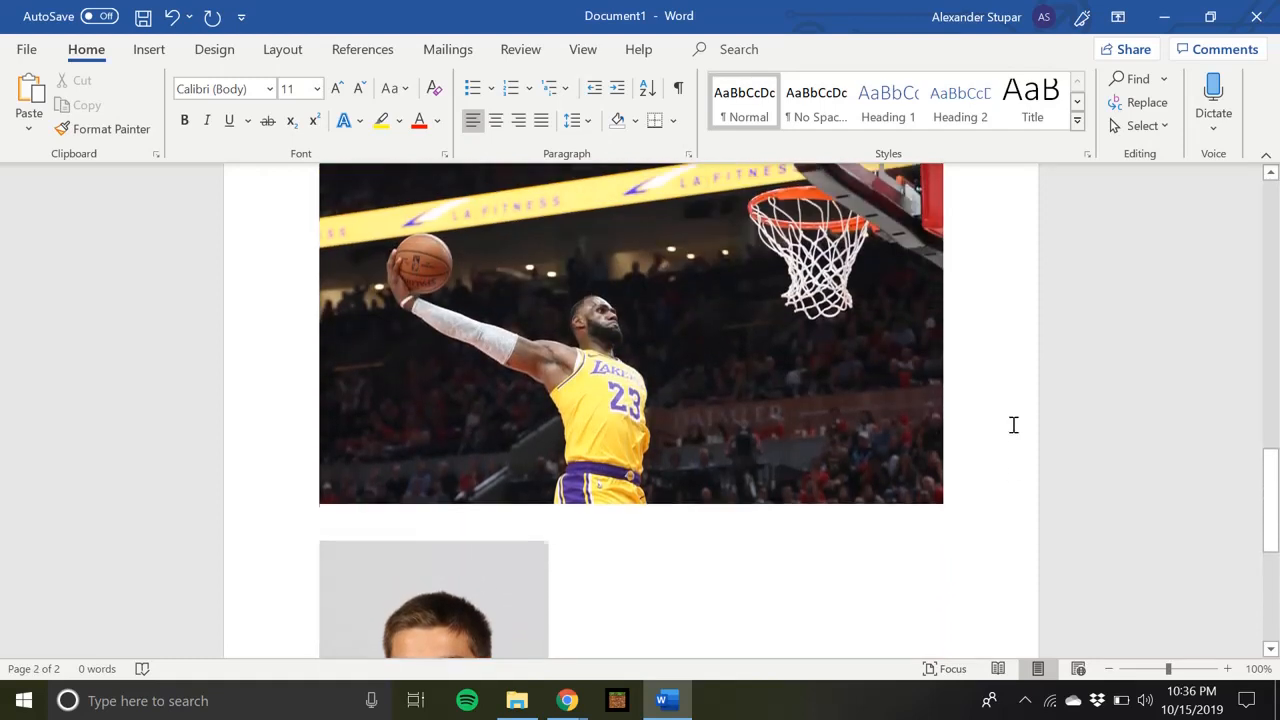
pyautogui.scroll(-5, 1013, 425)
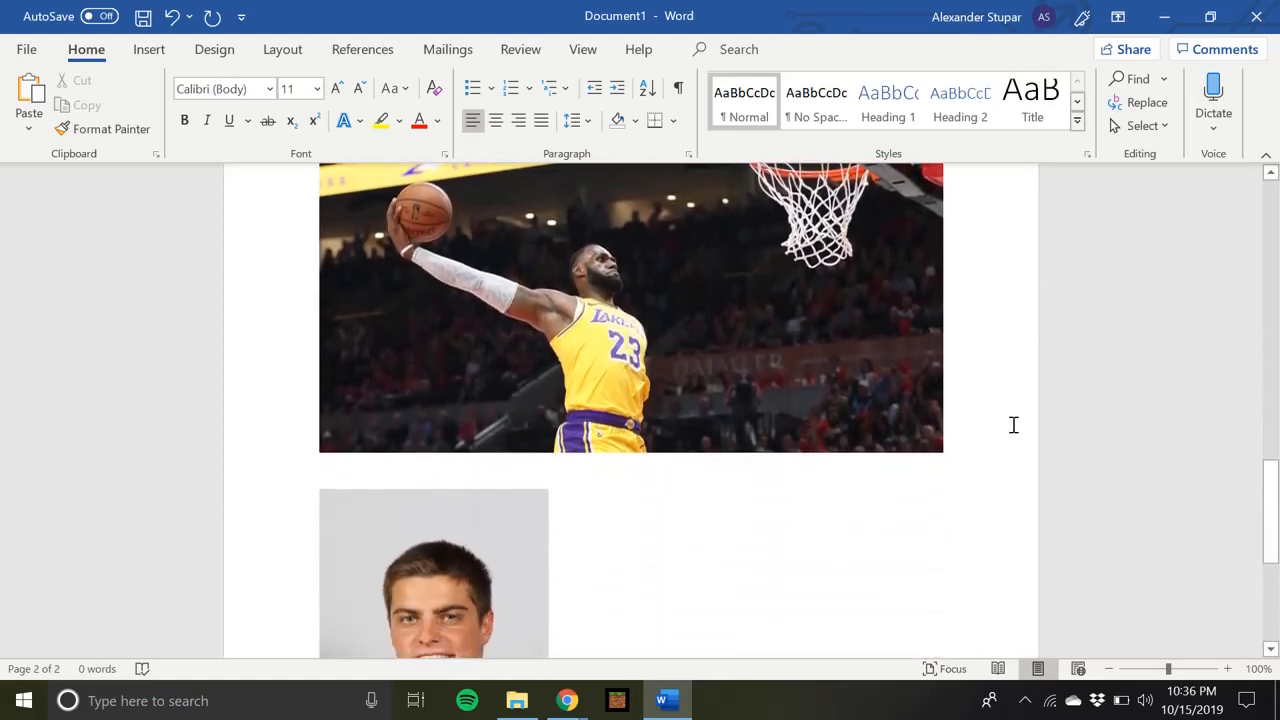
pyautogui.scroll(-1, 1013, 425)
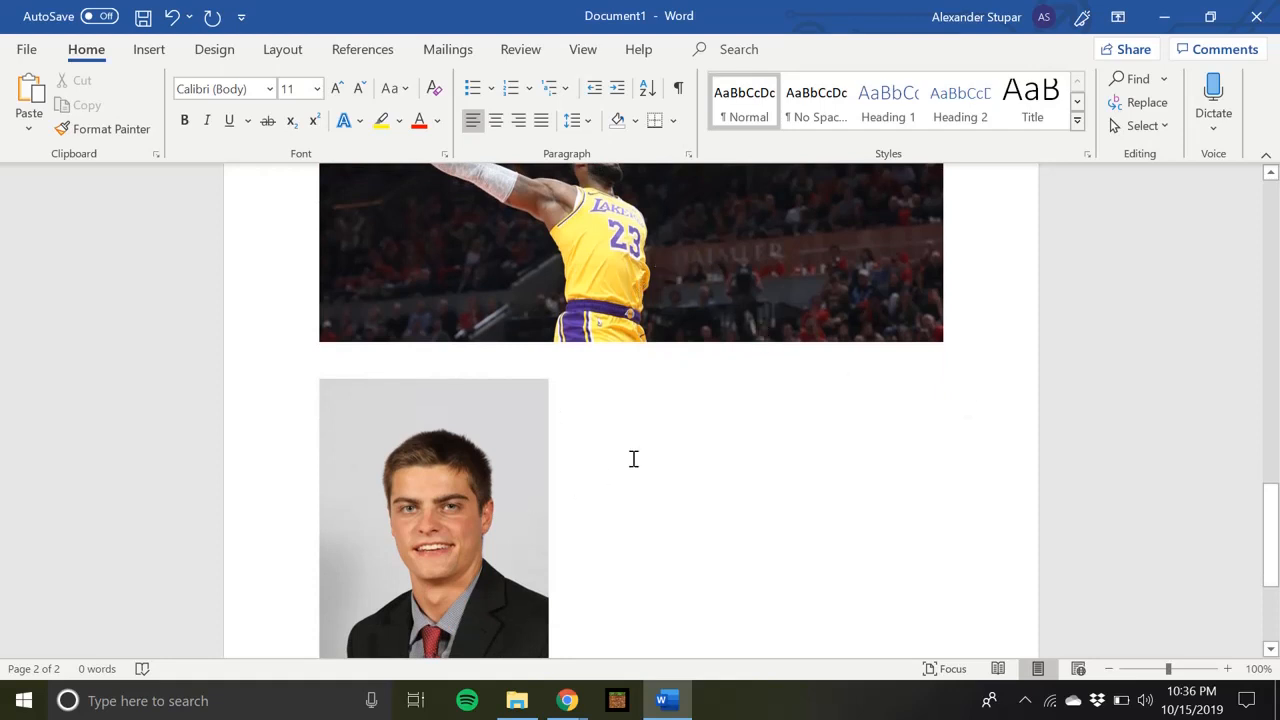
pyautogui.scroll(-3, 633, 459)
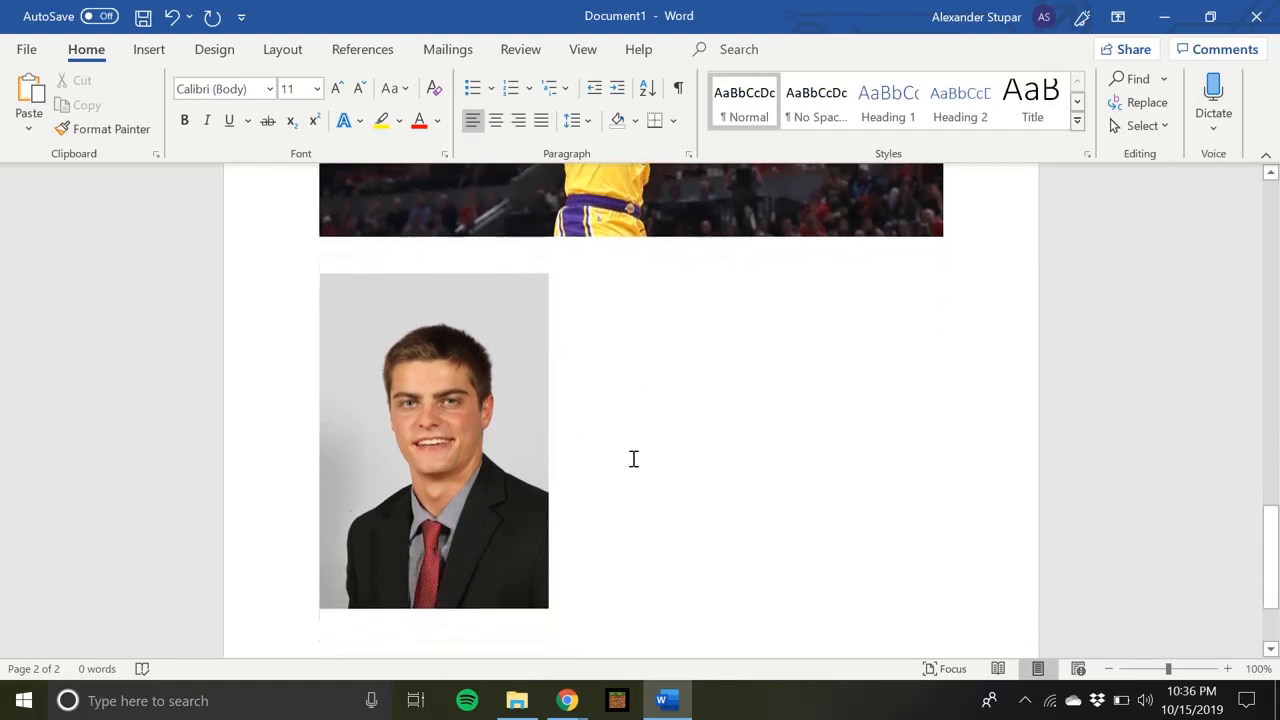
pyautogui.click(466, 437)
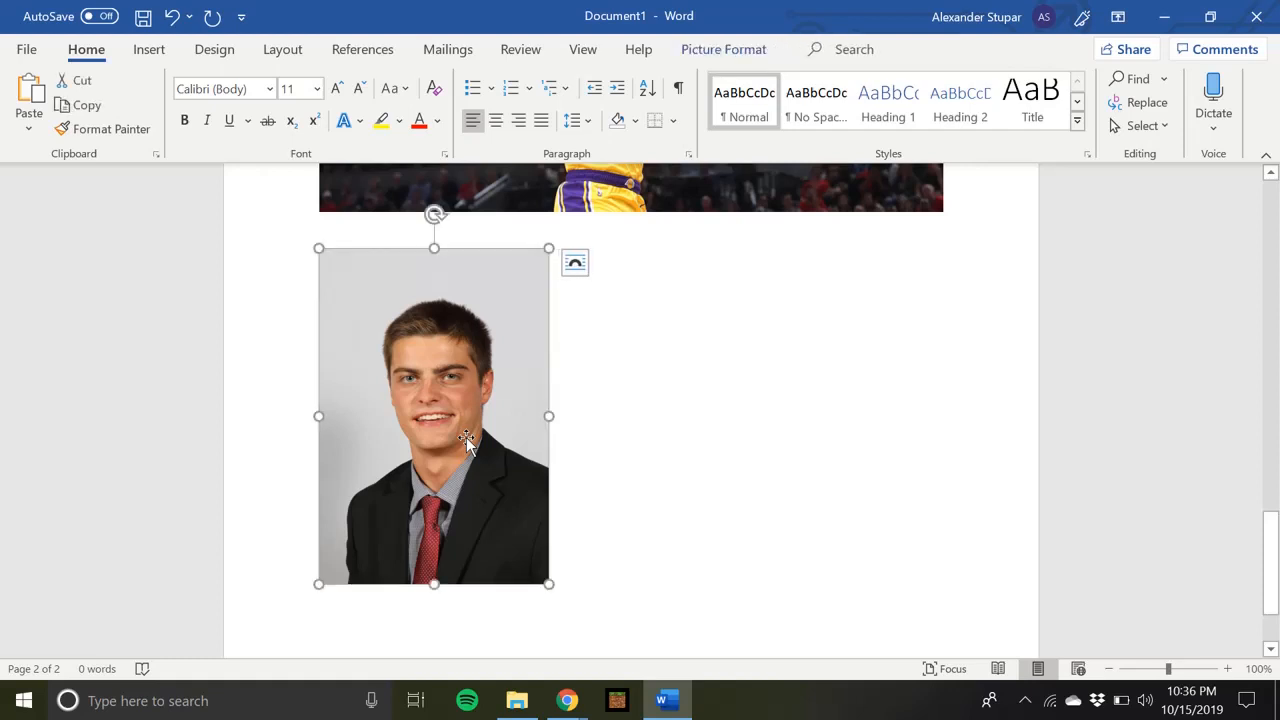
pyautogui.rightClick(466, 437)
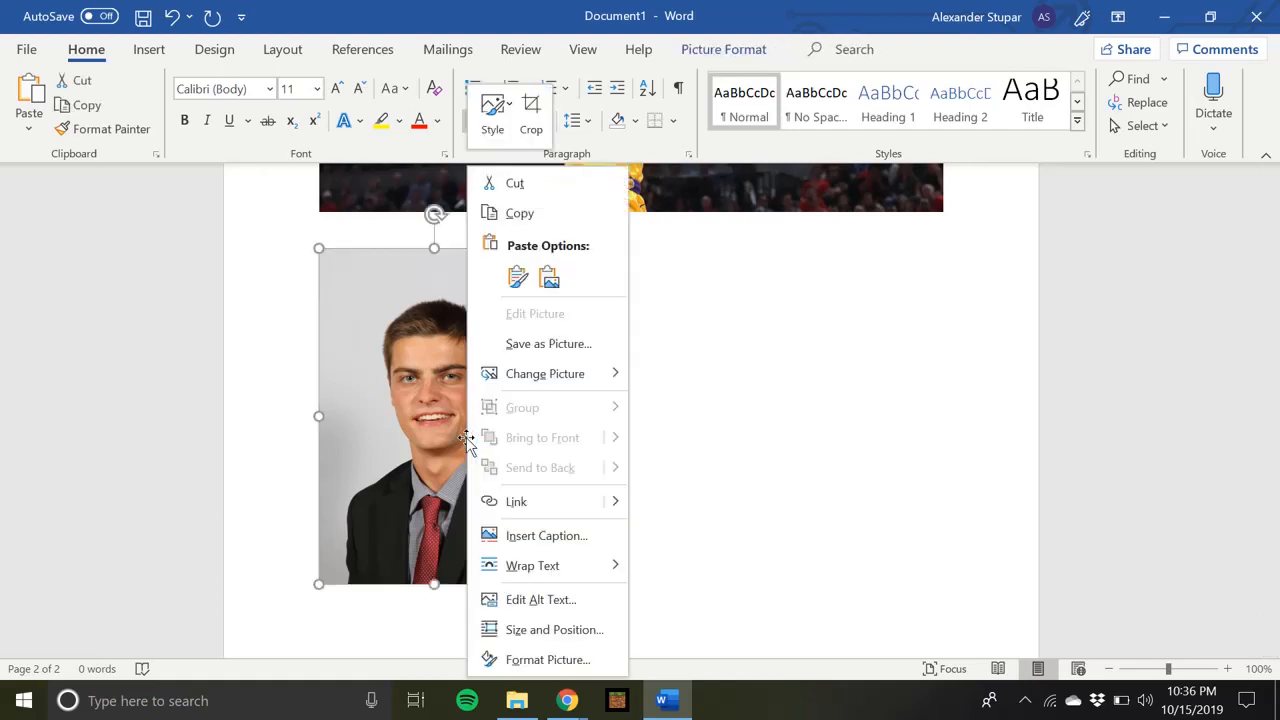
pyautogui.moveTo(509, 566)
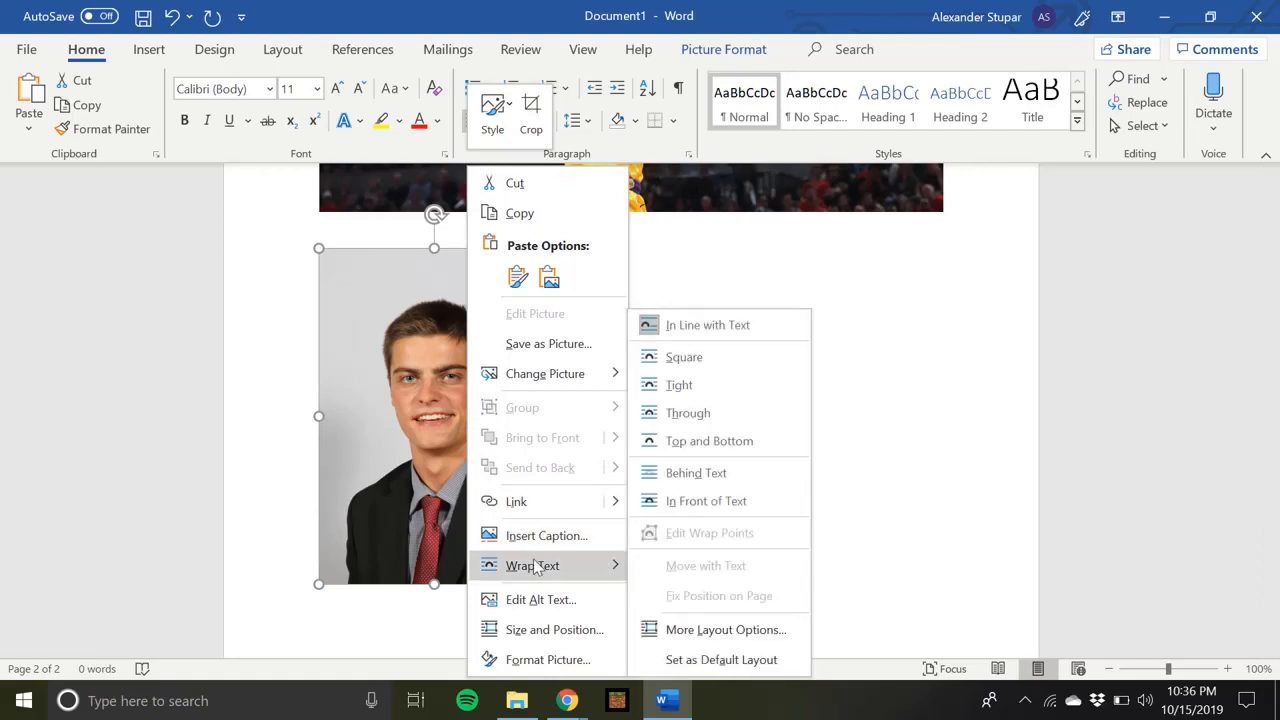
pyautogui.click(676, 386)
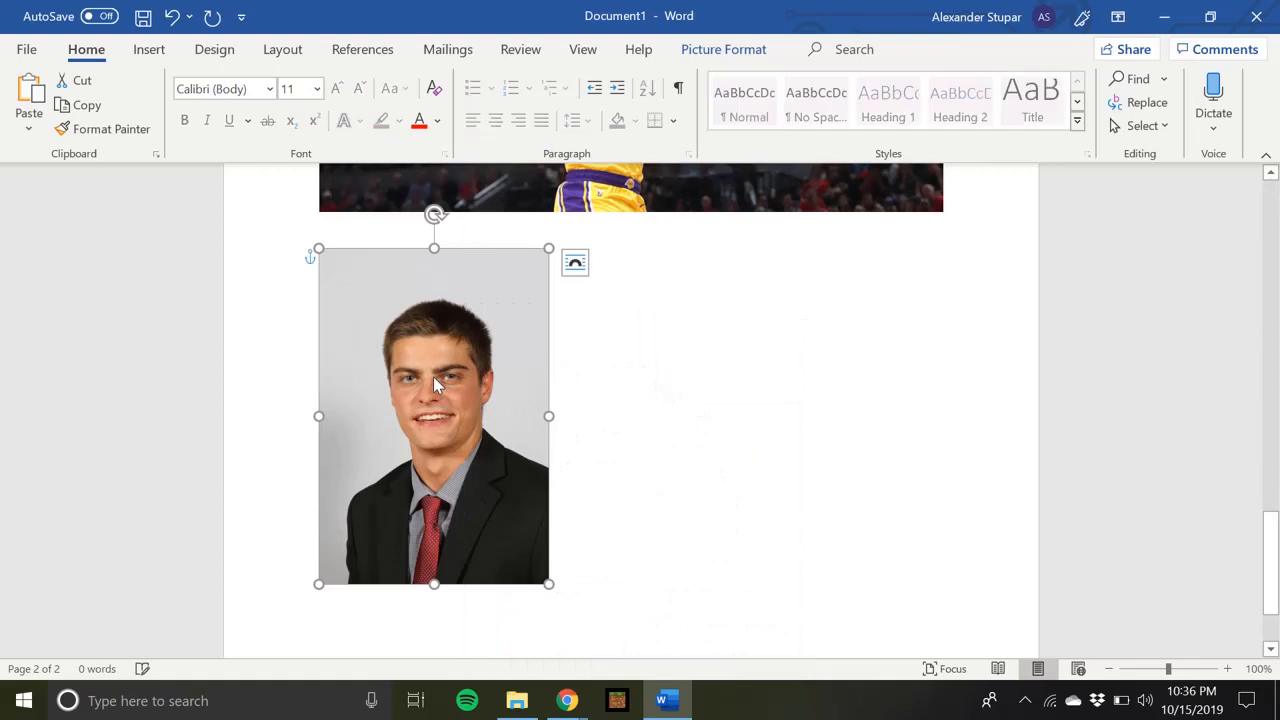
pyautogui.moveTo(435, 376); pyautogui.dragTo(637, 387)
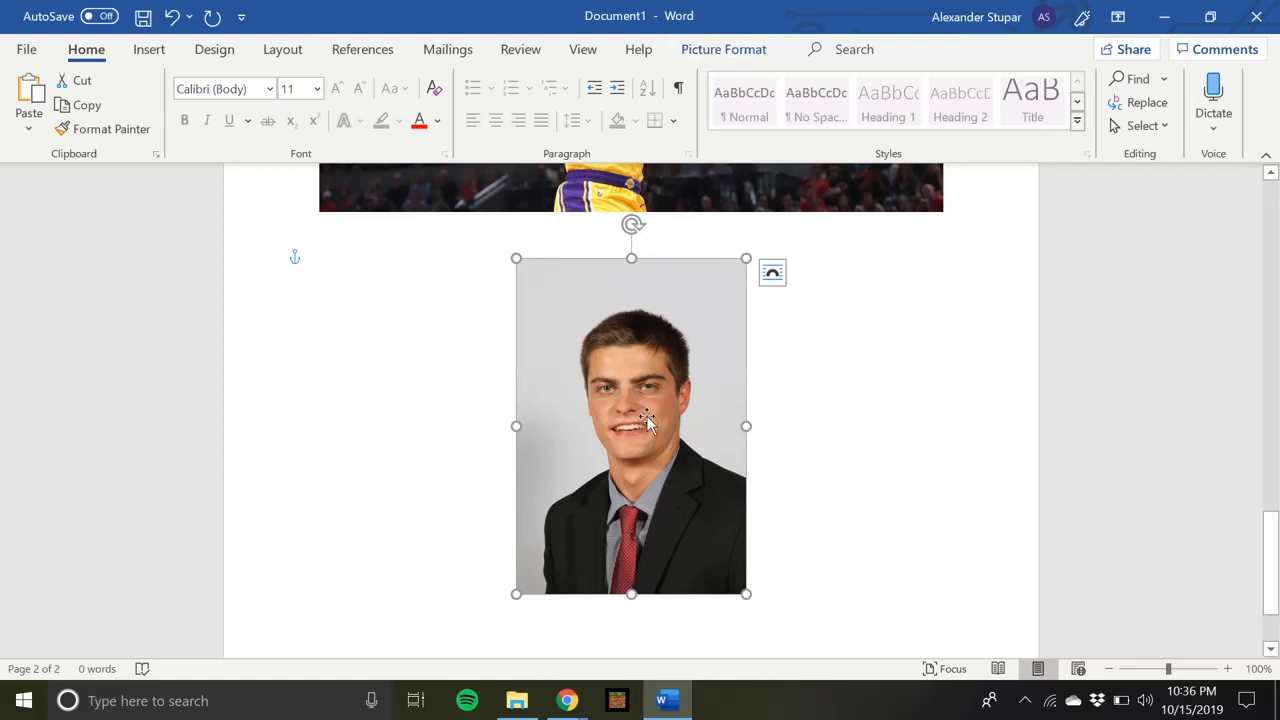
# Remove the portrait's background, also marking the shirt, collar and tie for removal so only the head and neck are kept
pyautogui.click(731, 55)
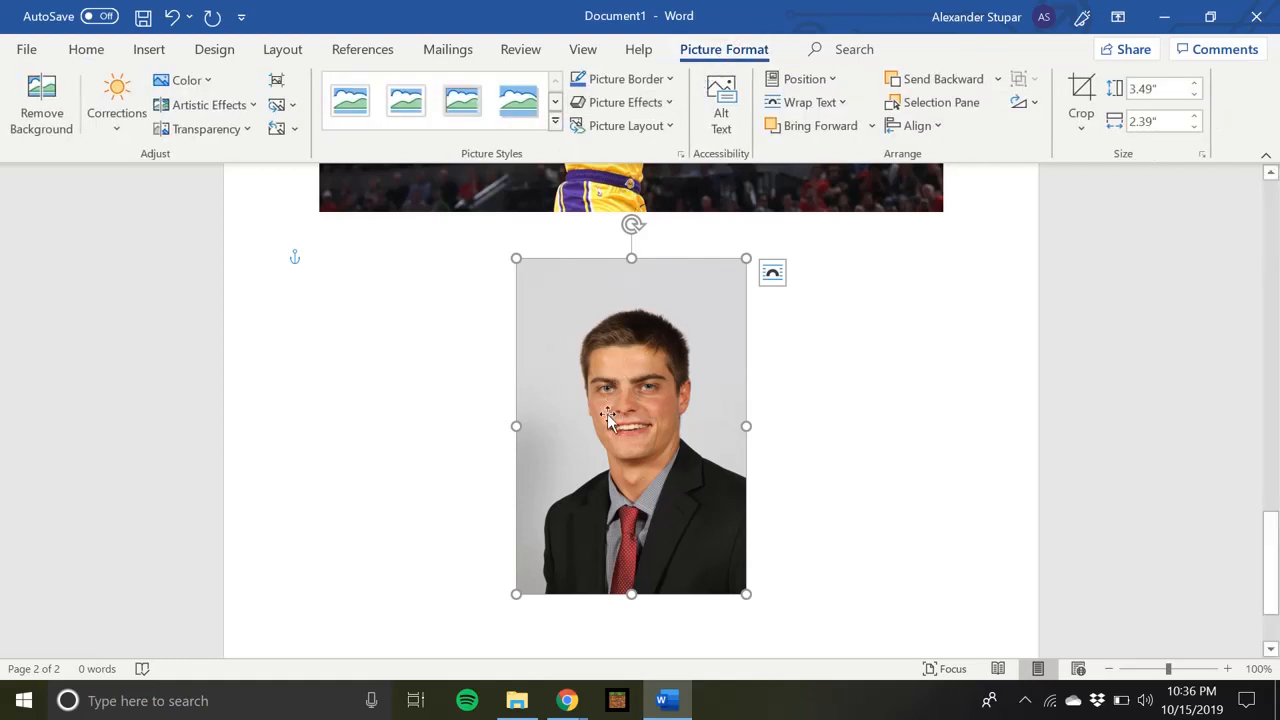
pyautogui.click(62, 122)
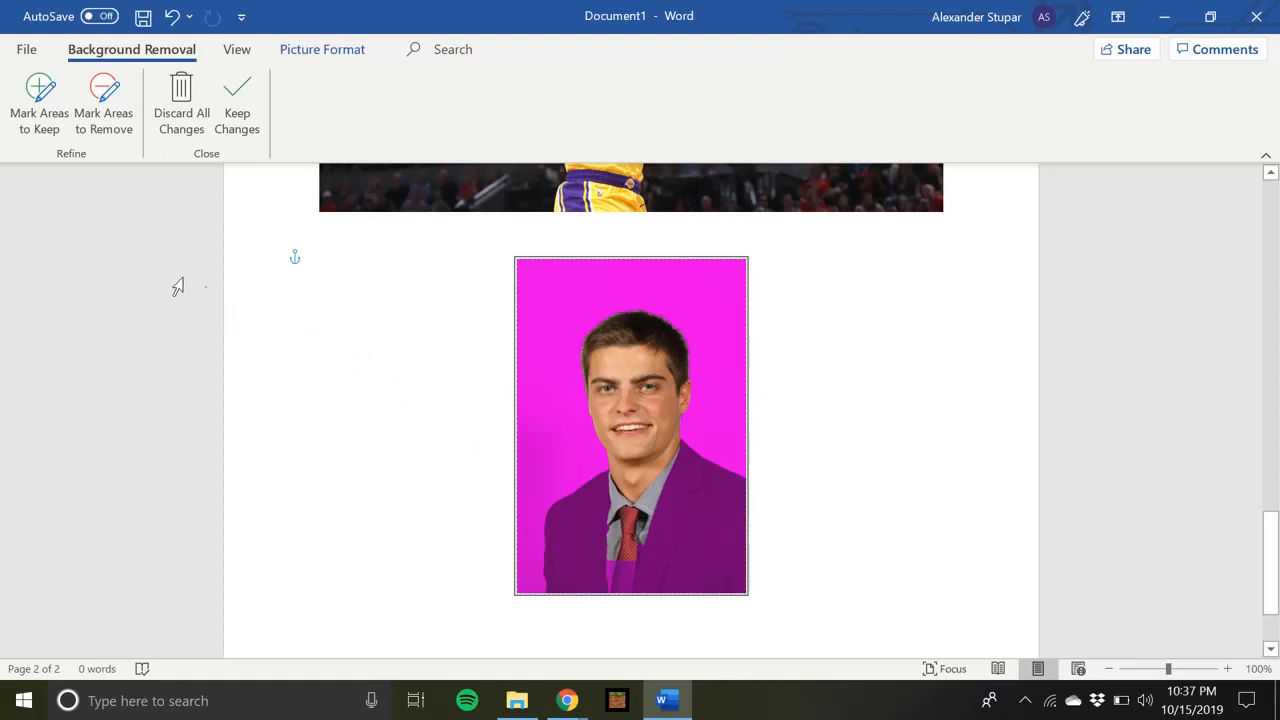
pyautogui.click(117, 133)
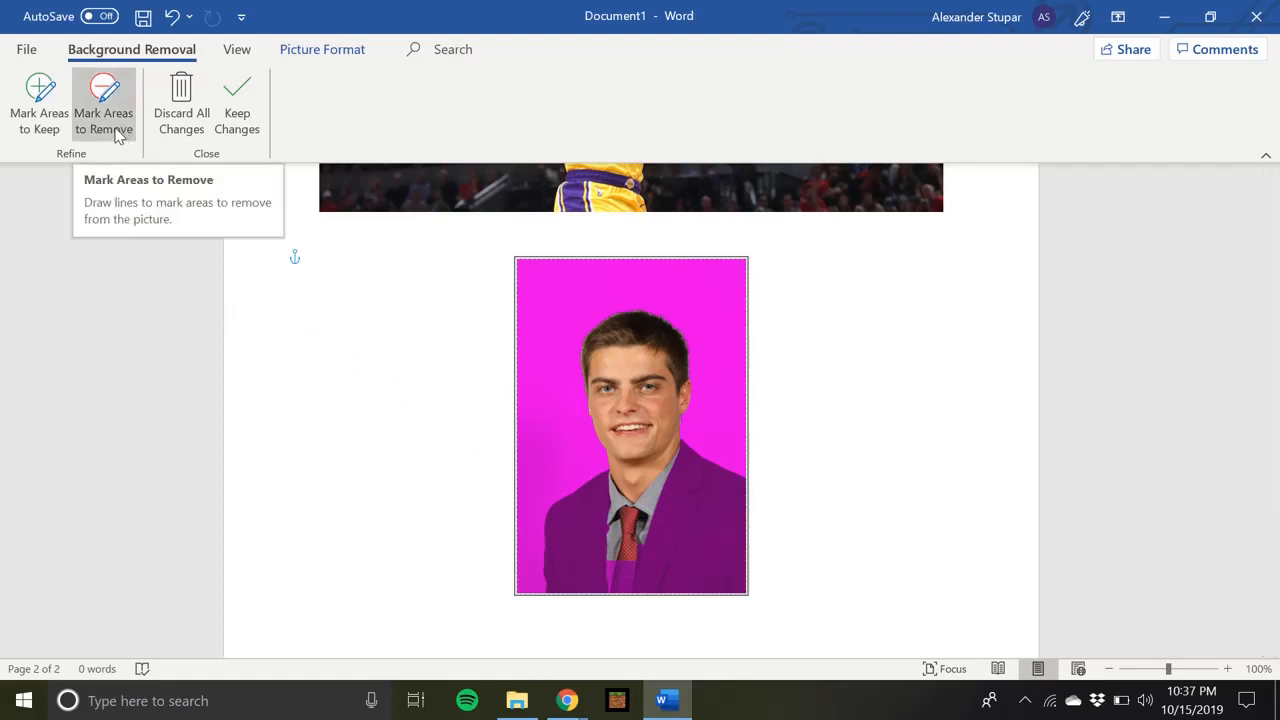
pyautogui.click(117, 133)
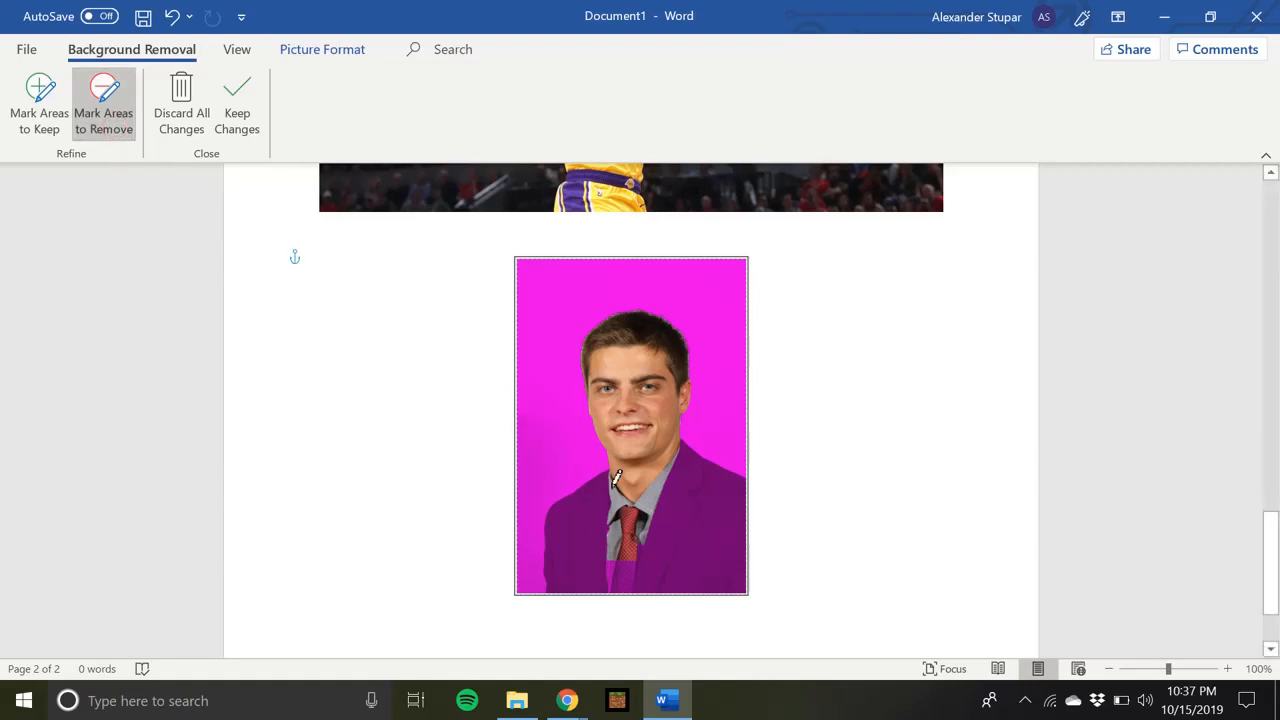
pyautogui.moveTo(616, 478)
pyautogui.mouseDown()
pyautogui.moveTo(625, 518)
pyautogui.moveTo(672, 462)
pyautogui.moveTo(625, 546)
pyautogui.moveTo(613, 520)
pyautogui.moveTo(639, 534)
pyautogui.moveTo(618, 537)
pyautogui.moveTo(646, 512)
pyautogui.mouseUp()
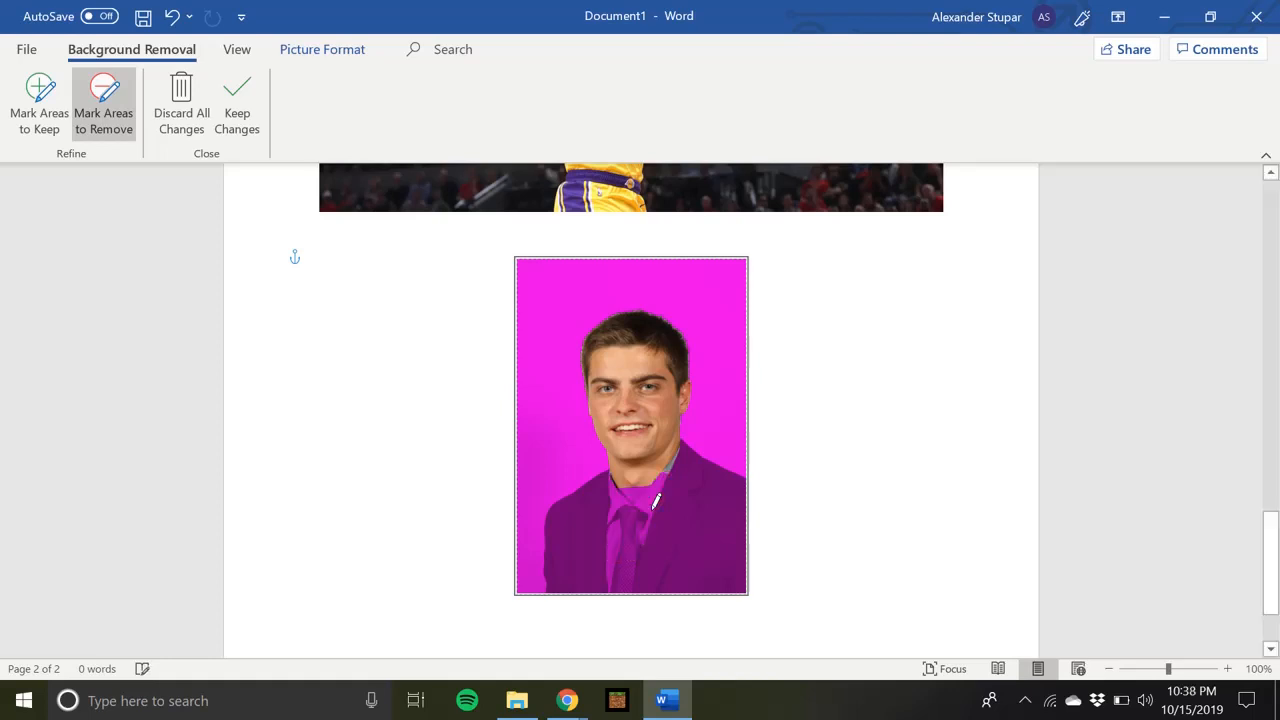
pyautogui.moveTo(655, 500); pyautogui.dragTo(686, 436)
pyautogui.click(811, 432)
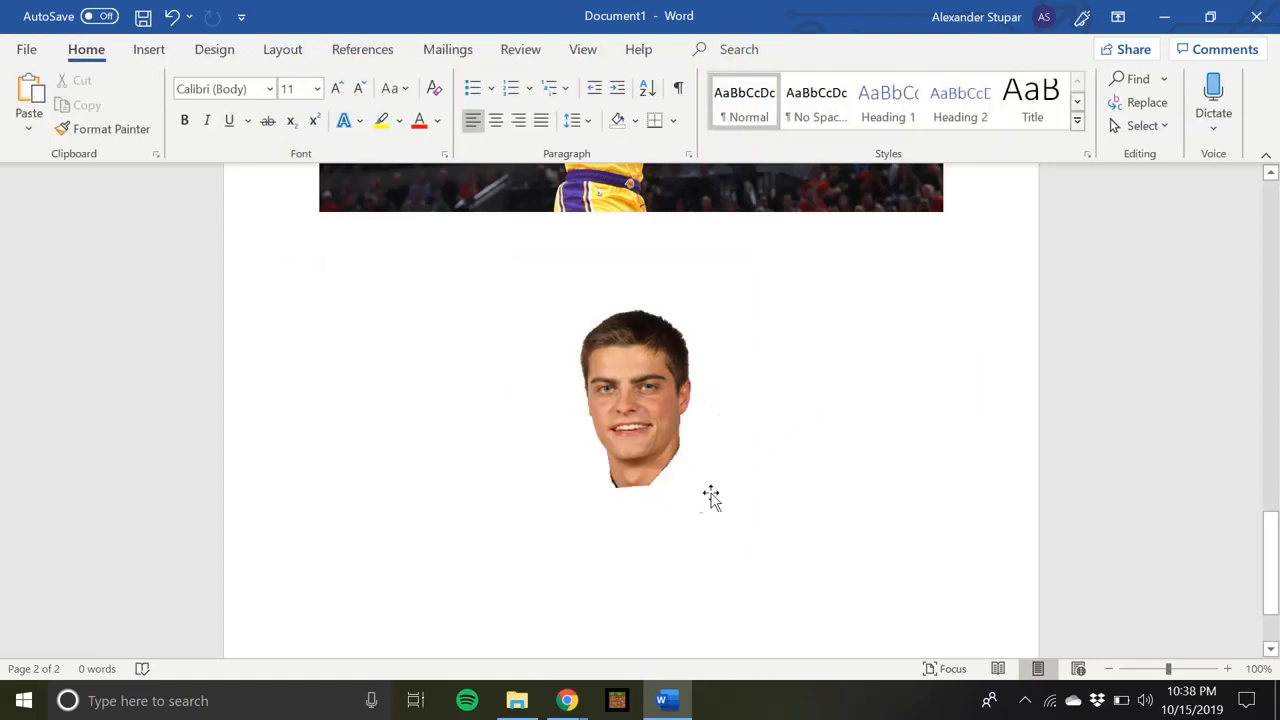
# Shift the head cutout slightly and set the text wrapping of the basketball photo above it to Tight
pyautogui.click(647, 457)
pyautogui.moveTo(647, 457)
pyautogui.mouseDown()
pyautogui.moveTo(630, 432)
pyautogui.moveTo(663, 420)
pyautogui.moveTo(600, 486)
pyautogui.moveTo(680, 420)
pyautogui.moveTo(665, 455)
pyautogui.moveTo(625, 457)
pyautogui.mouseUp()
pyautogui.scroll(3, 663, 457)
pyautogui.click(624, 290)
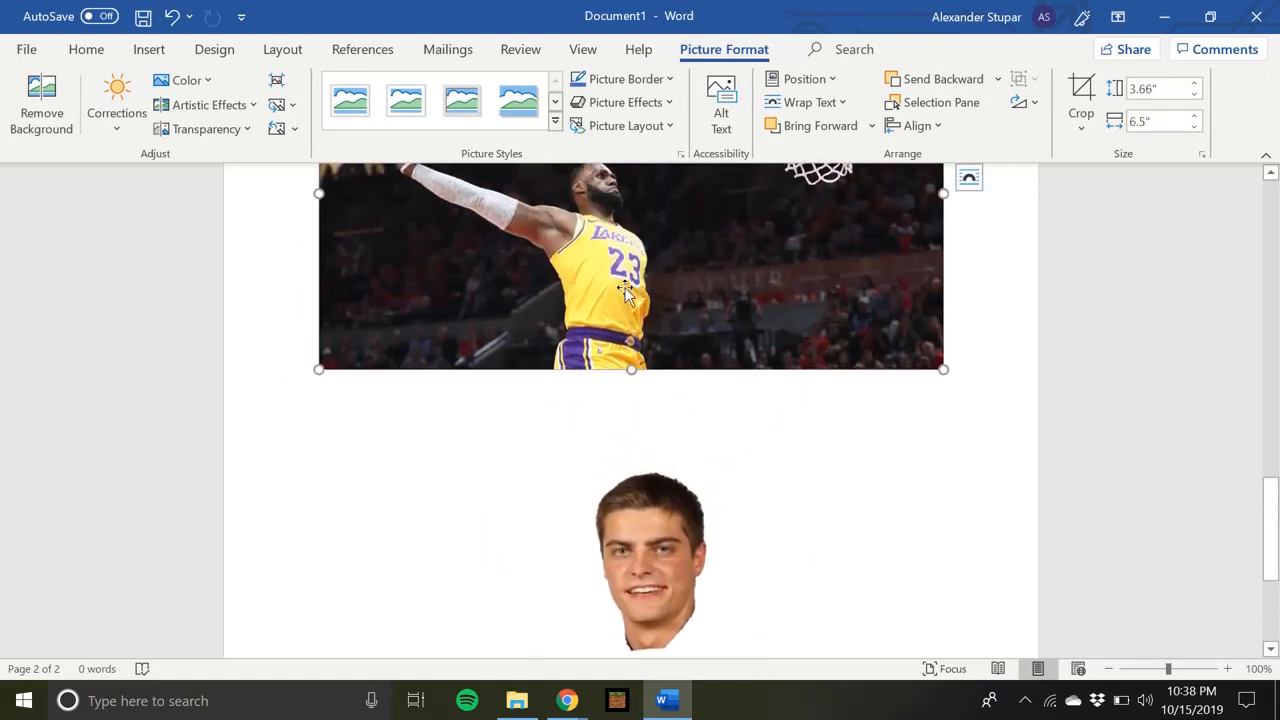
pyautogui.scroll(3, 624, 290)
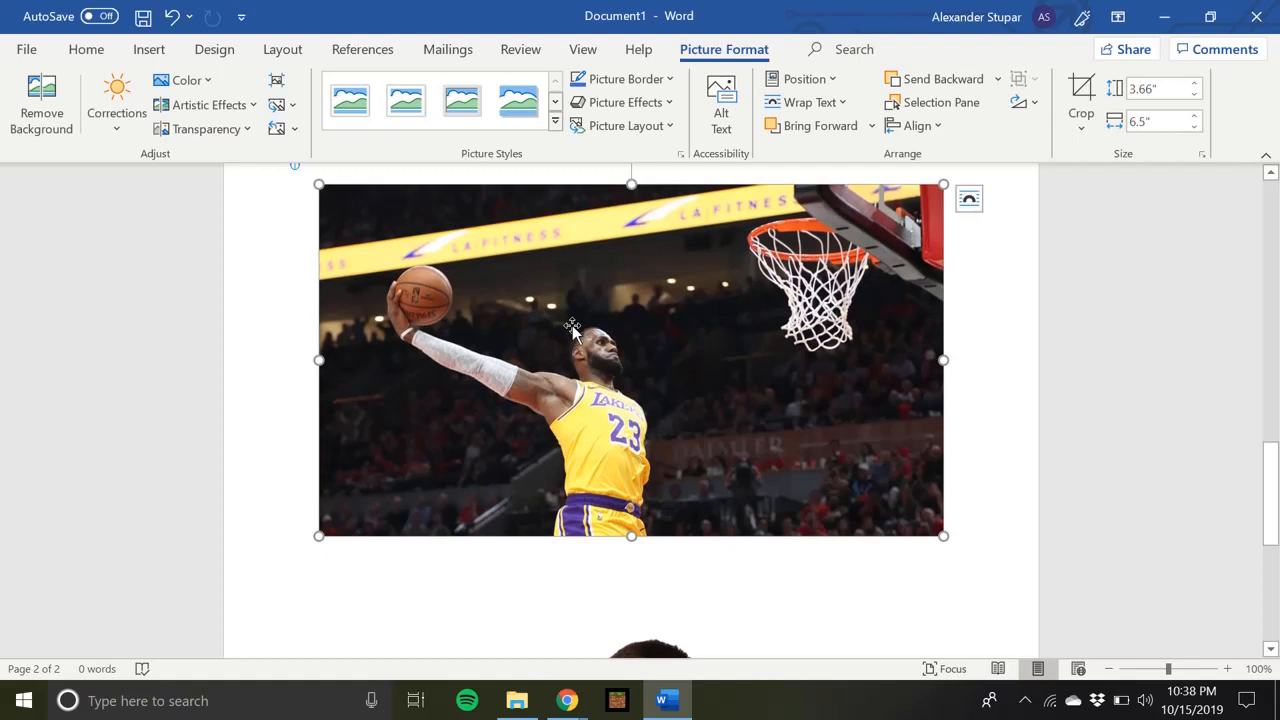
pyautogui.rightClick(573, 332)
pyautogui.moveTo(655, 578)
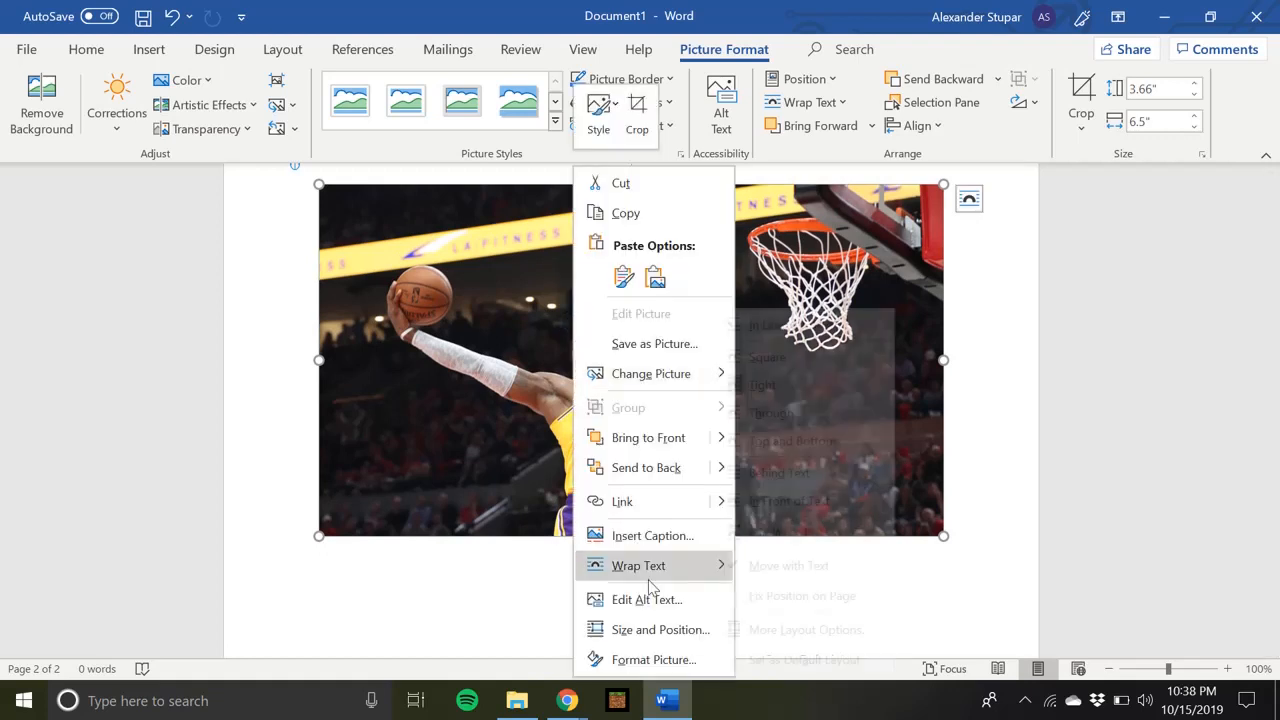
pyautogui.click(785, 386)
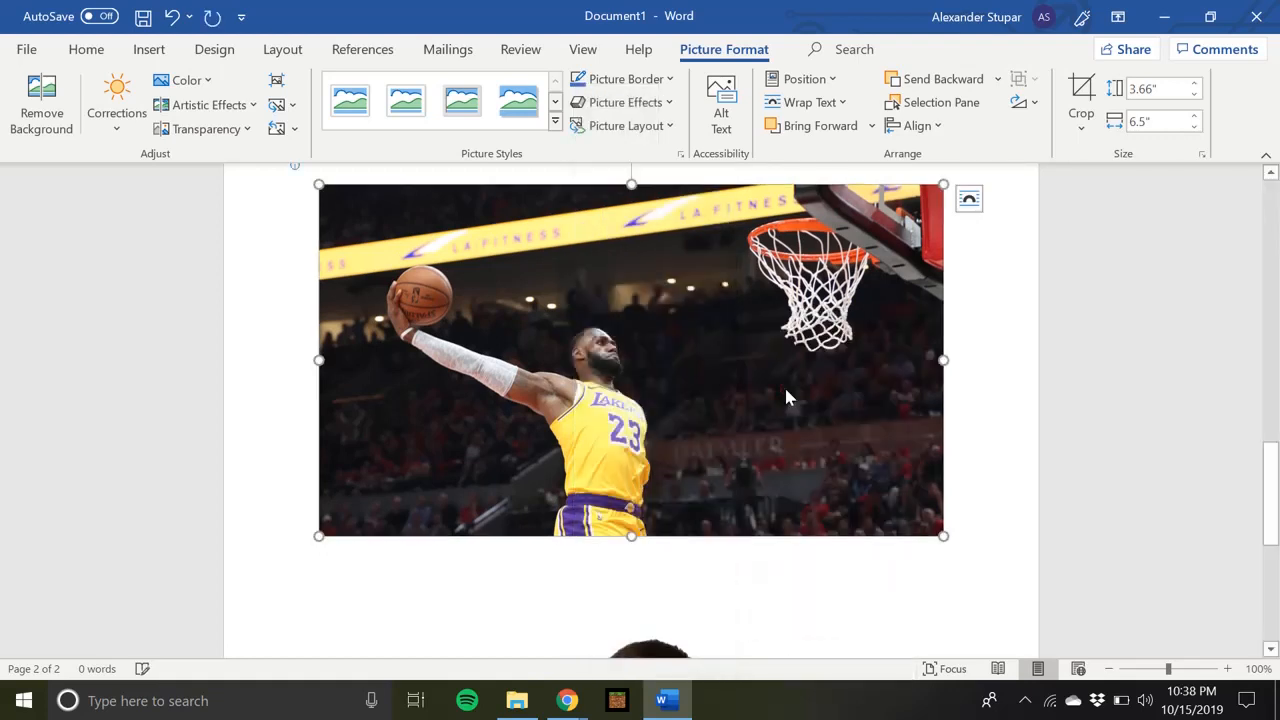
# Move the head cutout onto the basketball photo, into the space between the player and the hoop
pyautogui.scroll(-3, 612, 394)
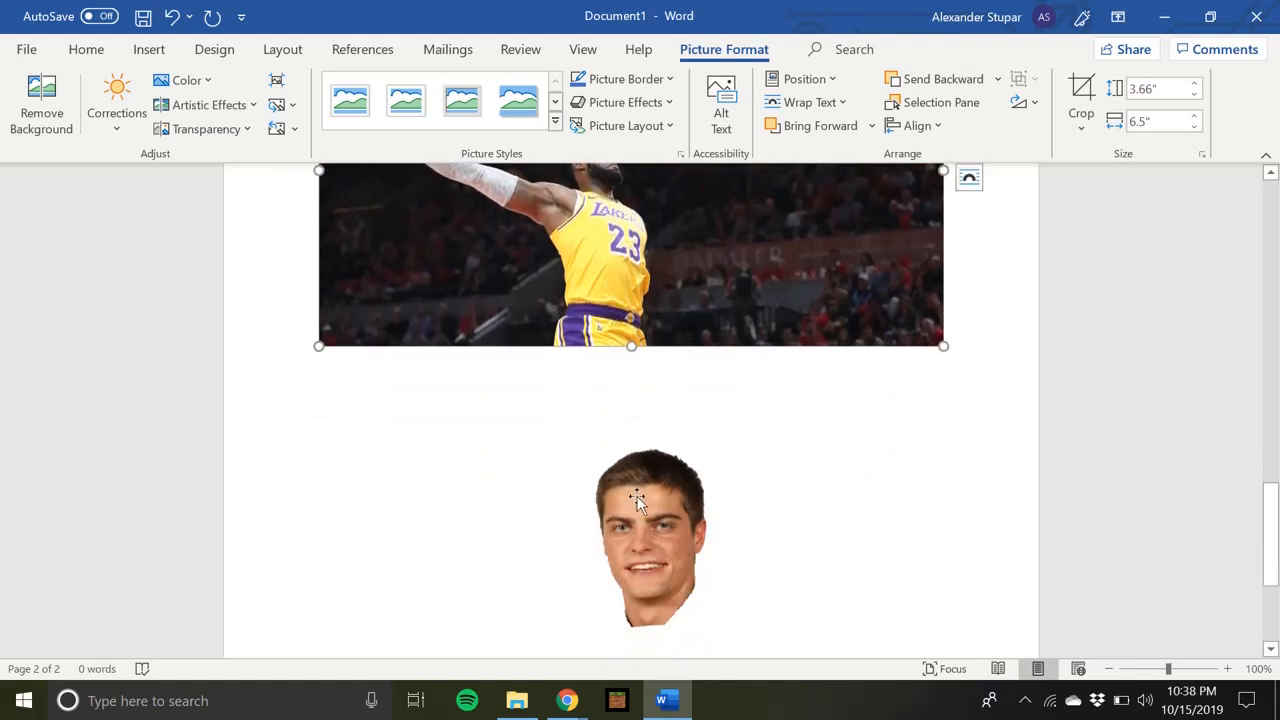
pyautogui.moveTo(637, 496); pyautogui.dragTo(611, 170)
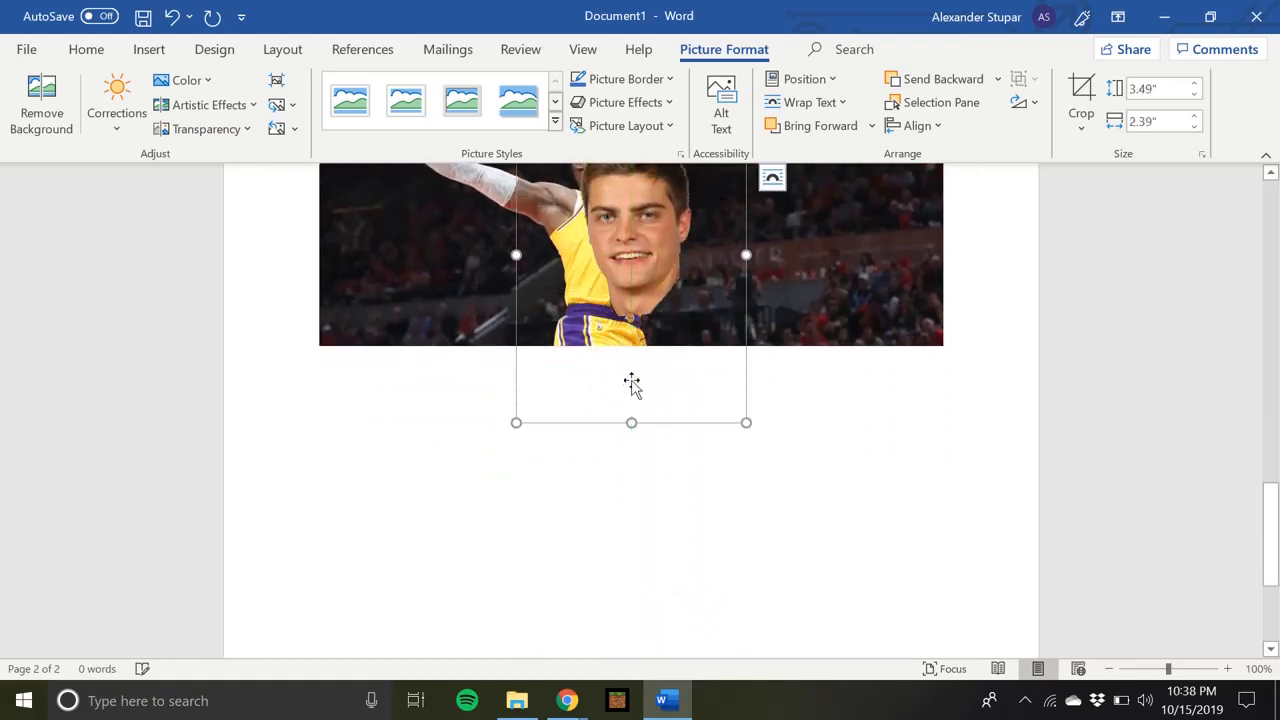
pyautogui.scroll(3, 631, 384)
pyautogui.scroll(3, 631, 384)
pyautogui.scroll(-2, 631, 384)
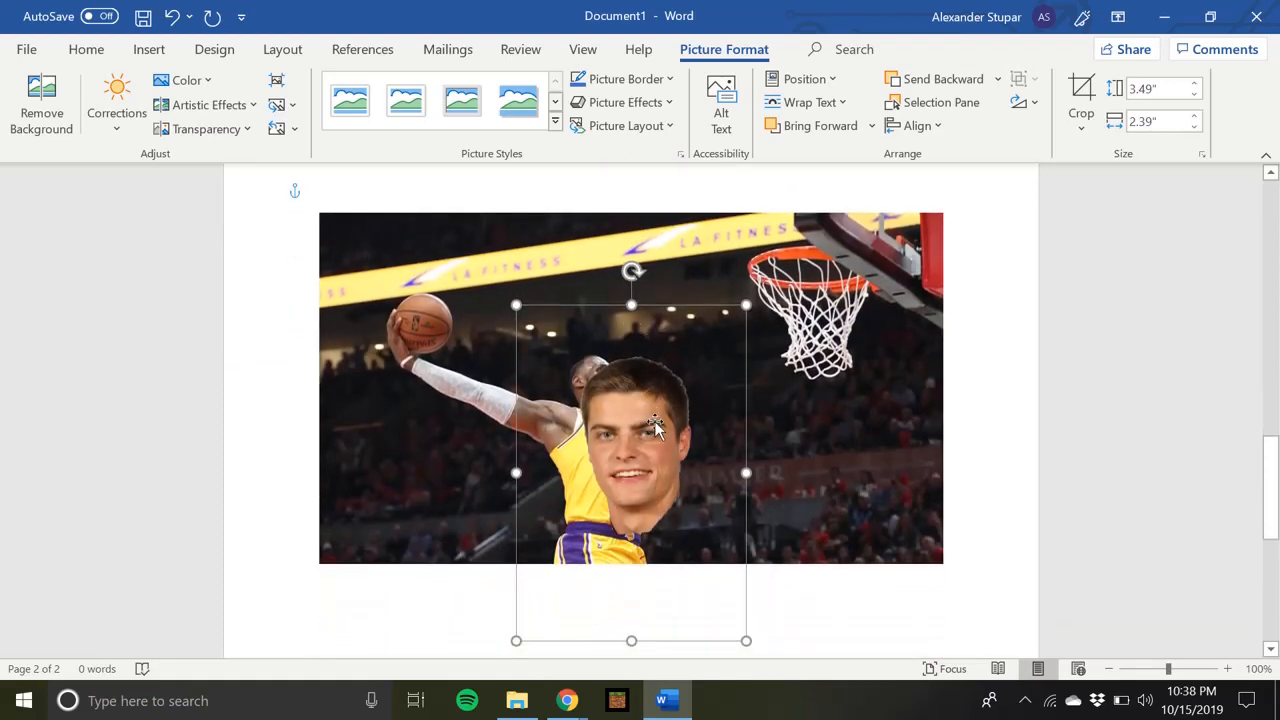
pyautogui.moveTo(655, 424); pyautogui.dragTo(724, 376)
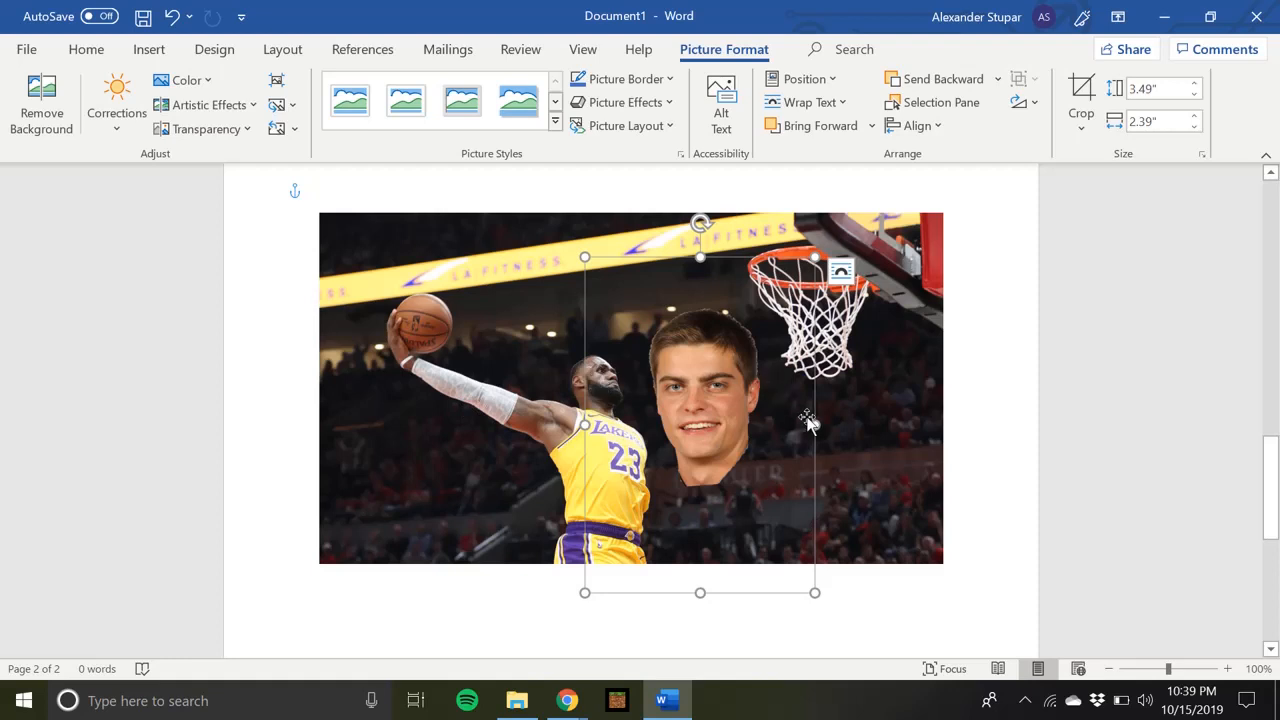
# Mirror the head cutout horizontally and scale it down to about 2.65" high by 1.83" wide
pyautogui.moveTo(810, 425); pyautogui.dragTo(682, 425)
pyautogui.moveTo(600, 405); pyautogui.dragTo(354, 361)
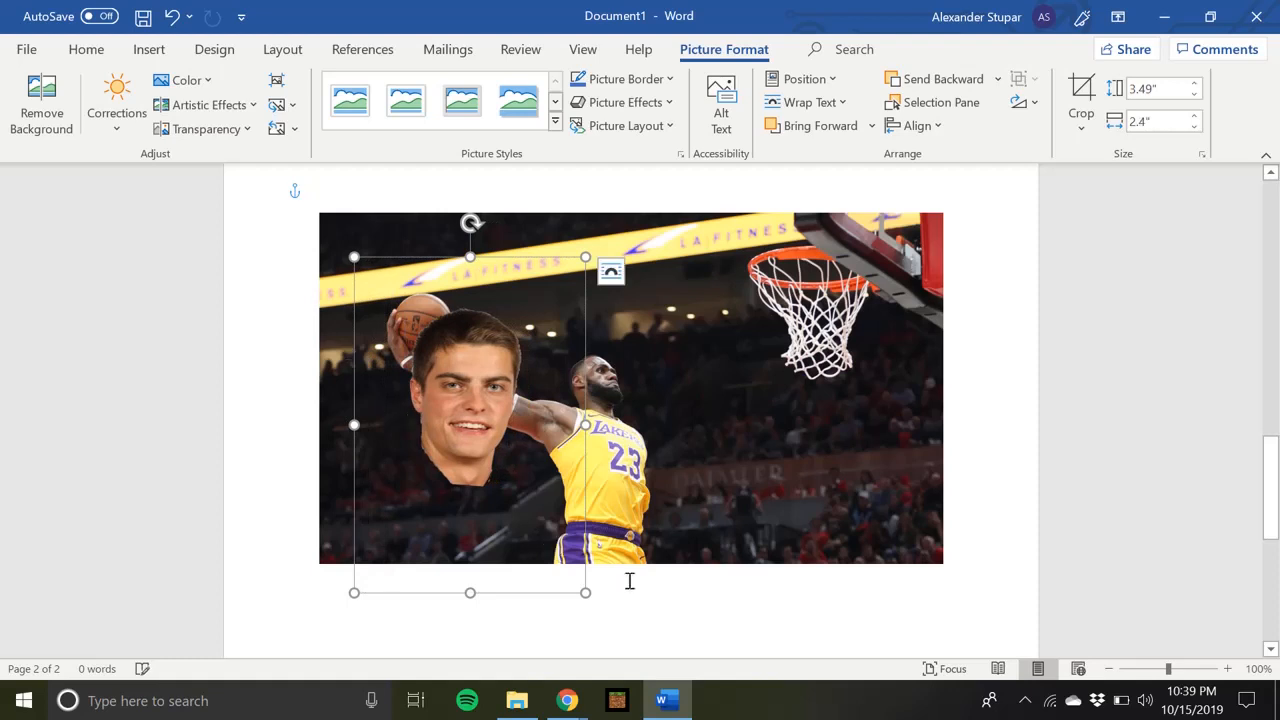
pyautogui.moveTo(585, 593); pyautogui.dragTo(529, 511)
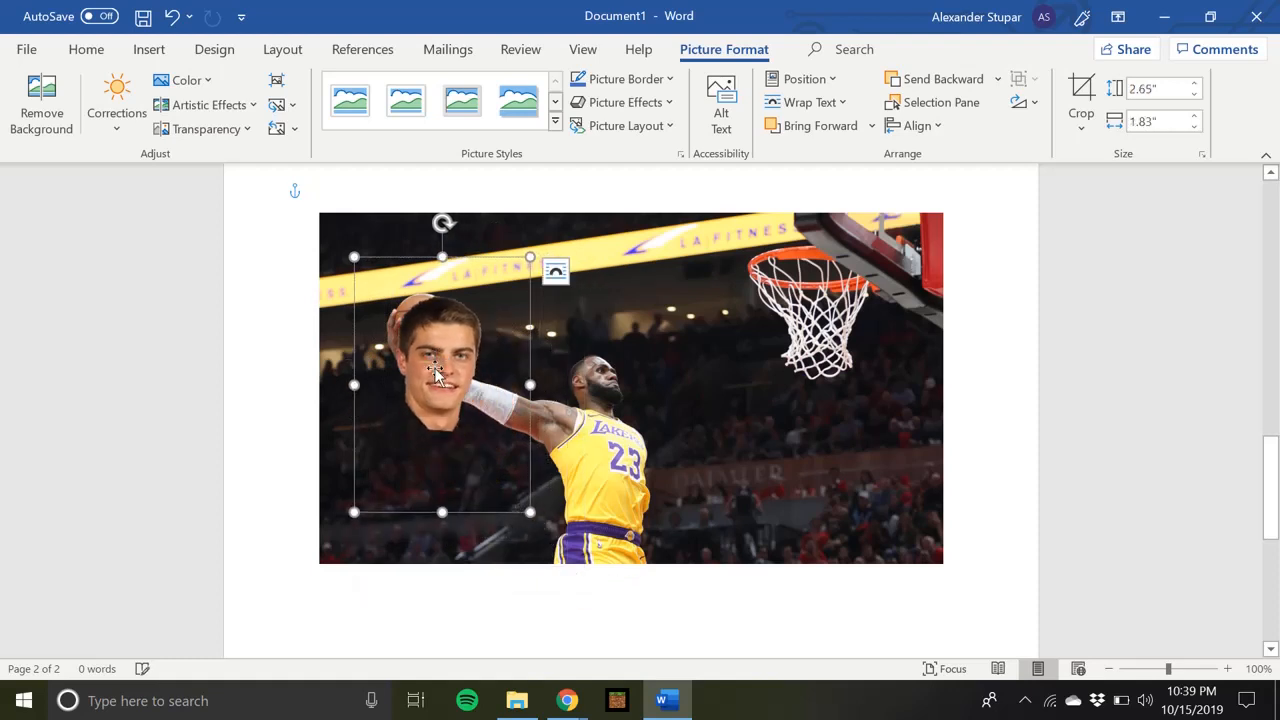
# Fit the cutout over the player's head, tilting it slightly counterclockwise and shrinking it to about 2.38" by 1.64"
pyautogui.moveTo(435, 368); pyautogui.dragTo(594, 373)
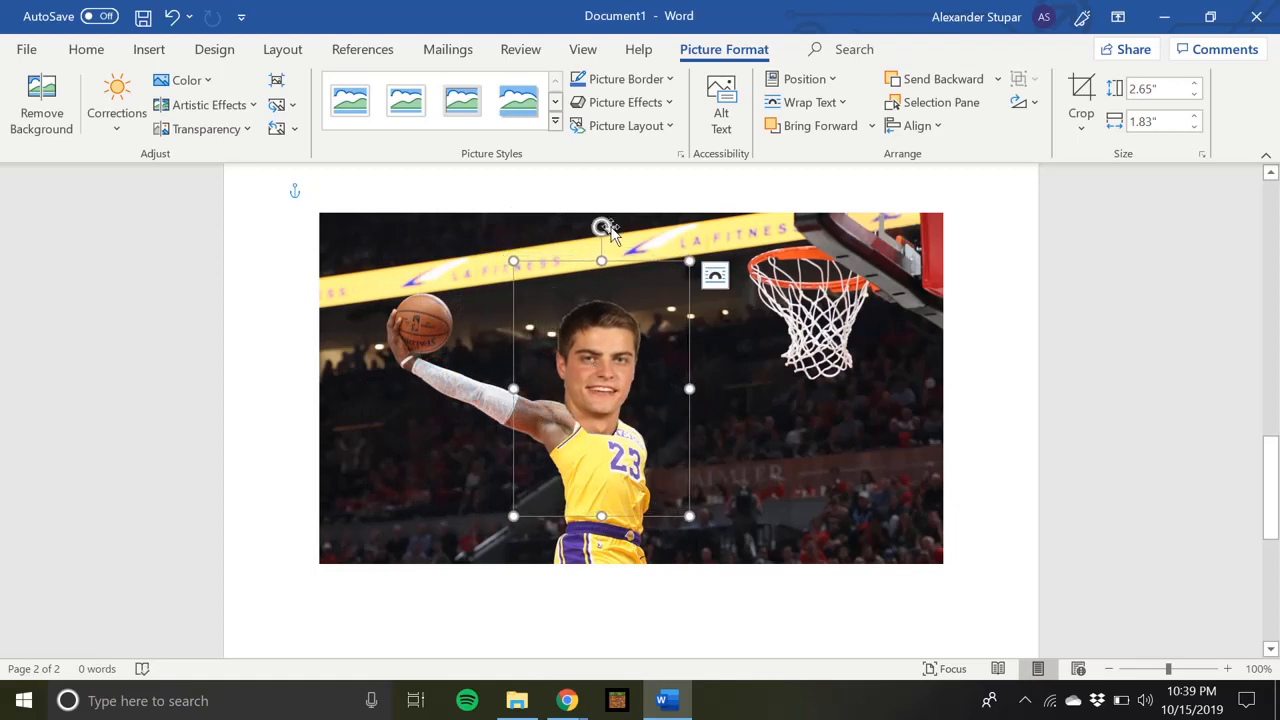
pyautogui.moveTo(605, 228); pyautogui.dragTo(563, 232)
pyautogui.moveTo(597, 371); pyautogui.dragTo(601, 374)
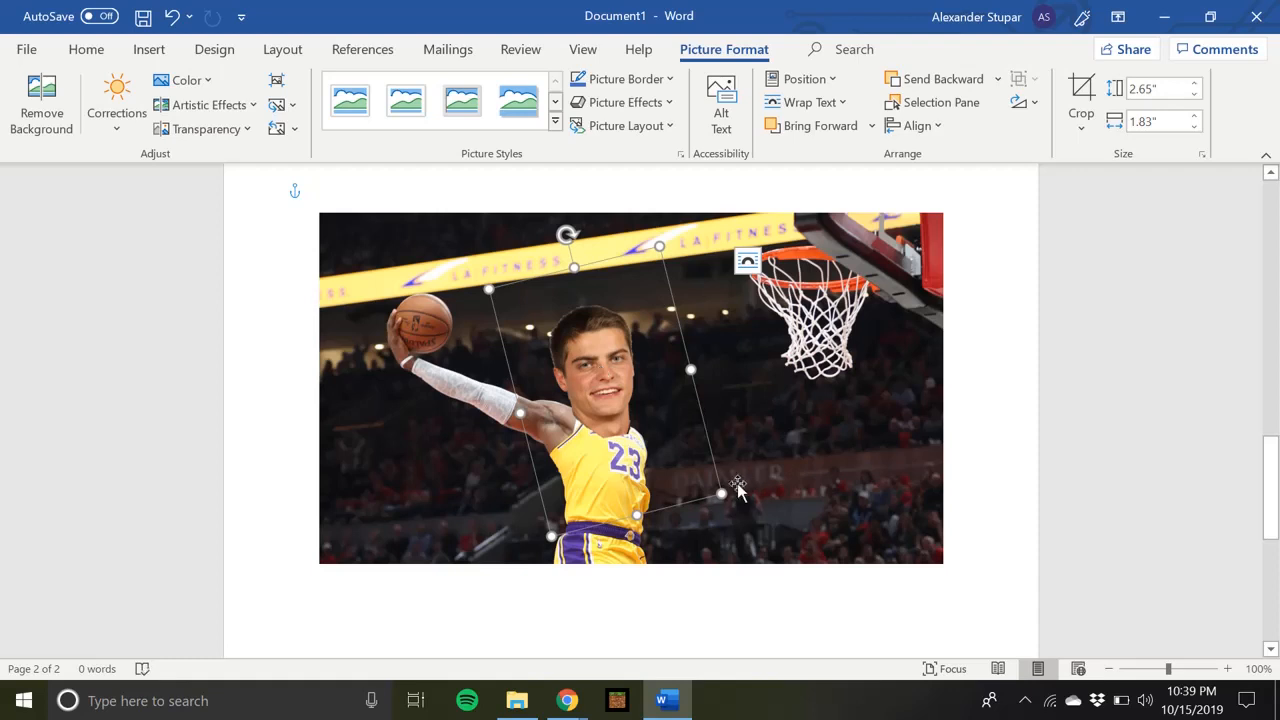
pyautogui.moveTo(722, 492); pyautogui.dragTo(697, 472)
pyautogui.moveTo(592, 386); pyautogui.dragTo(604, 396)
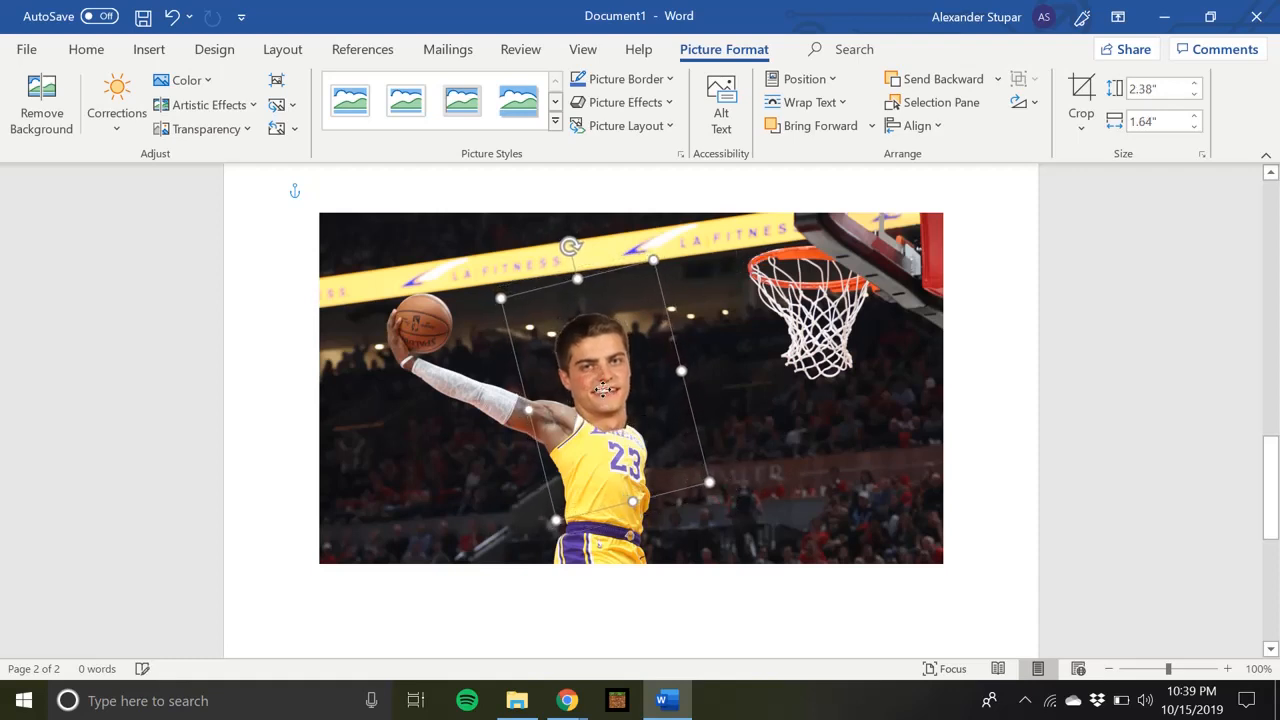
pyautogui.click(959, 370)
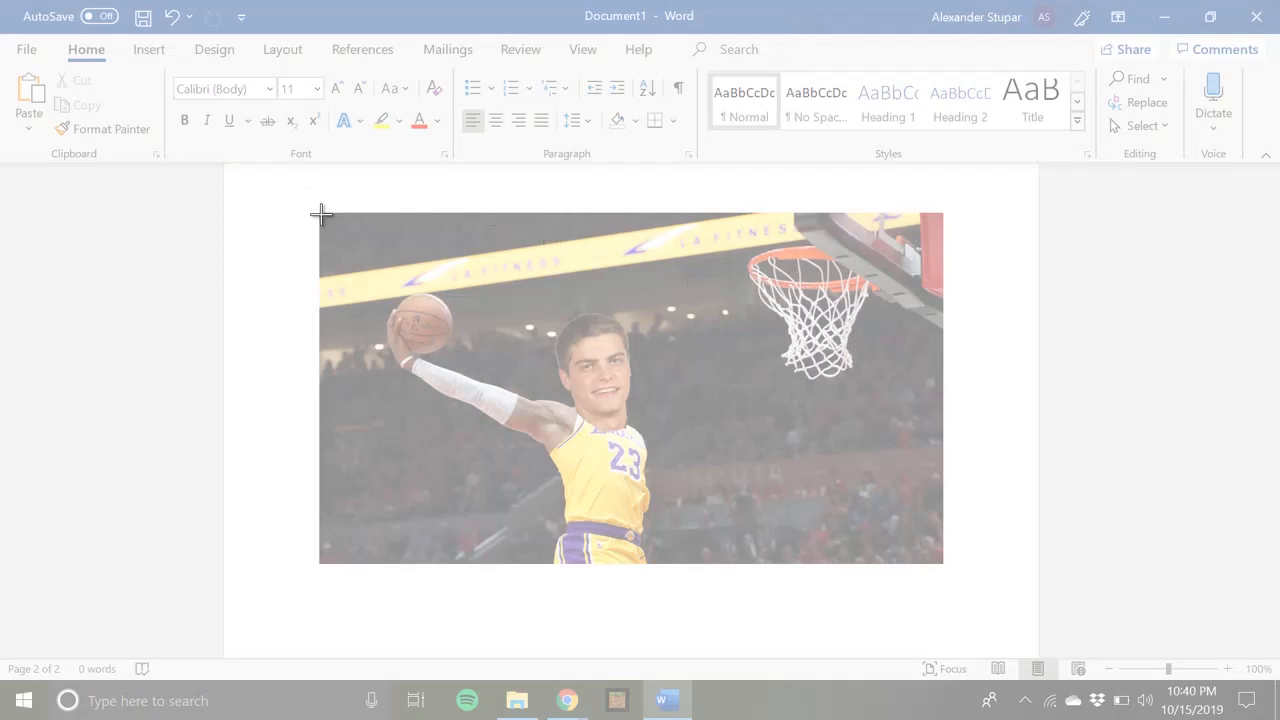
# Paste a screen clipping of the finished composite below it and scale the pasted picture to about two-thirds size
pyautogui.moveTo(320, 213); pyautogui.dragTo(940, 560)
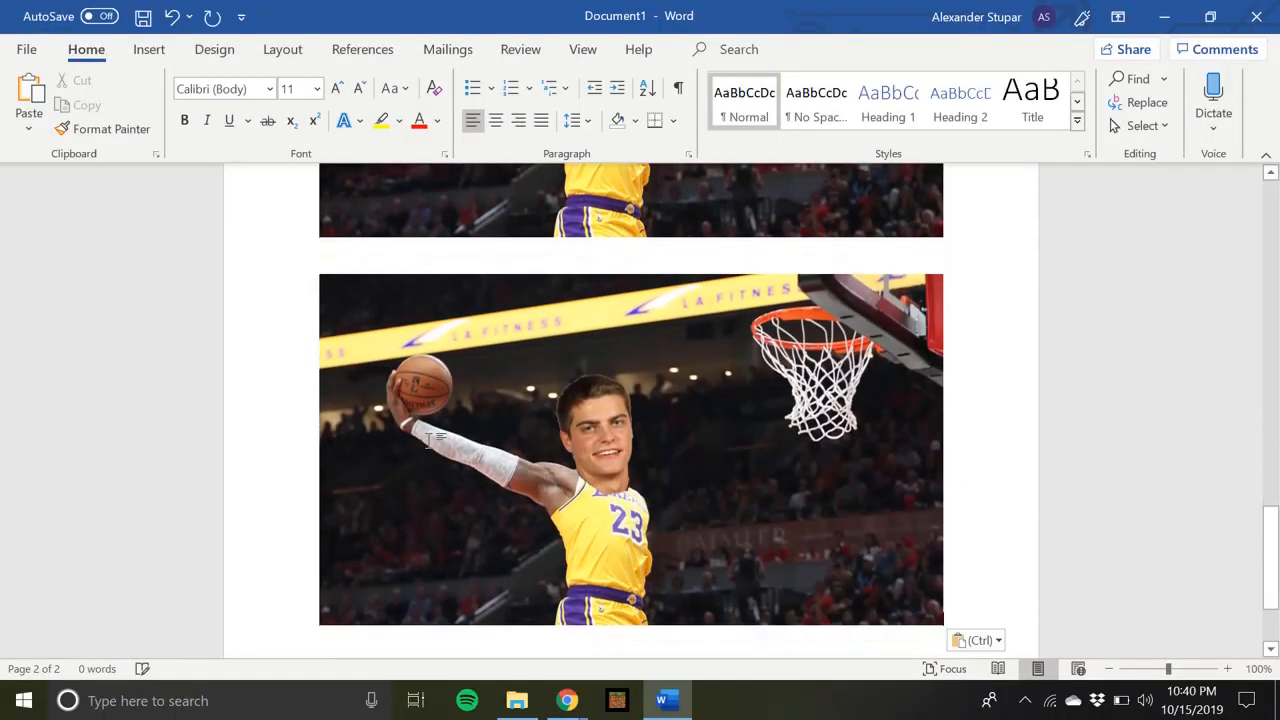
pyautogui.click(545, 427)
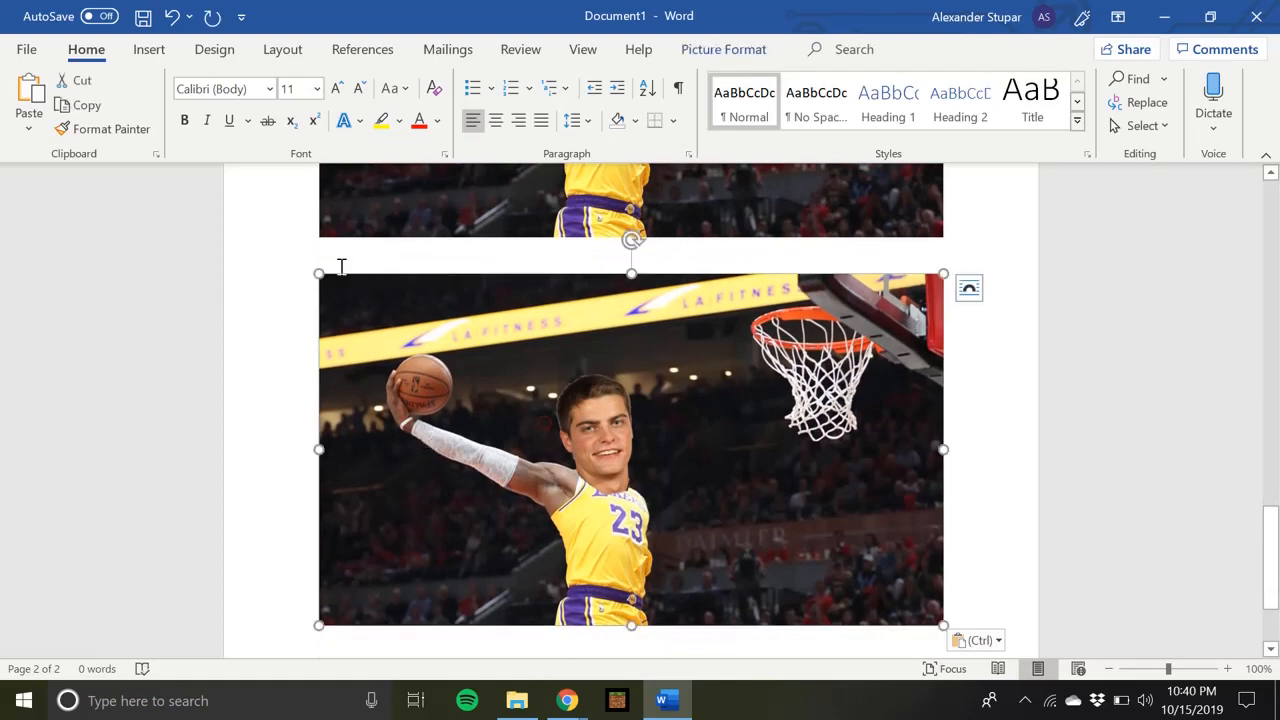
pyautogui.moveTo(318, 272); pyautogui.dragTo(540, 407)
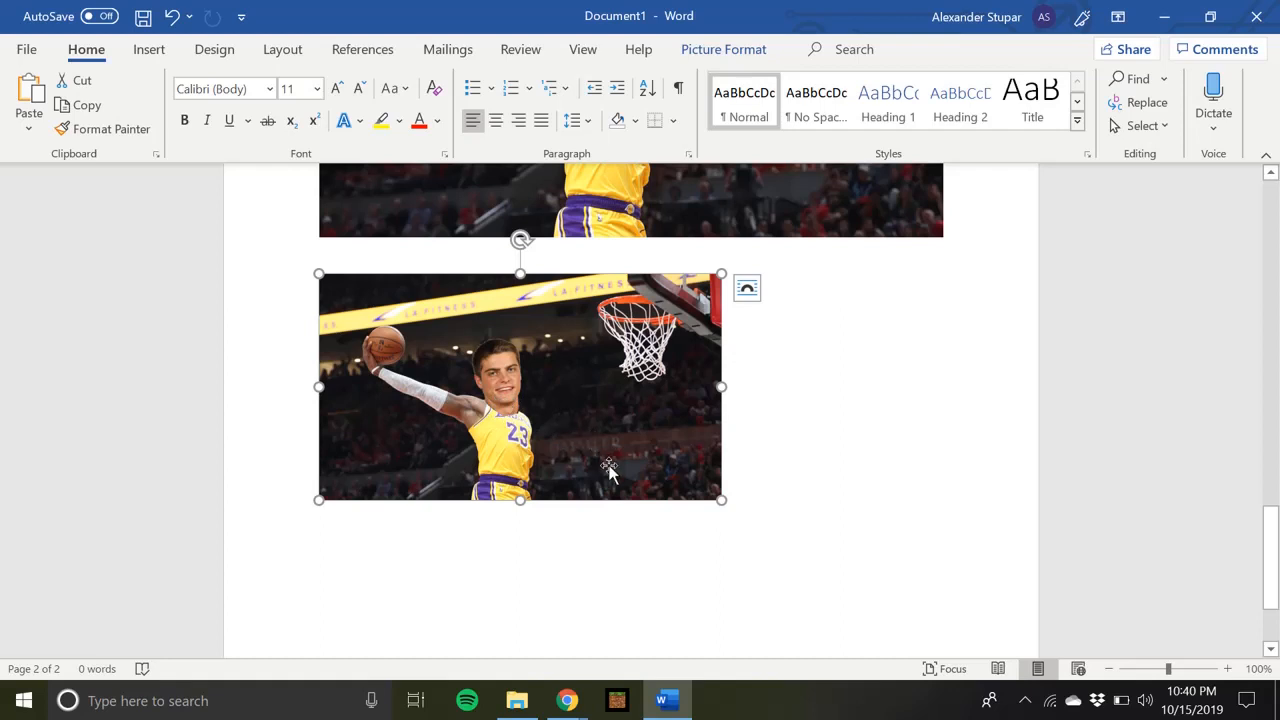
pyautogui.click(823, 401)
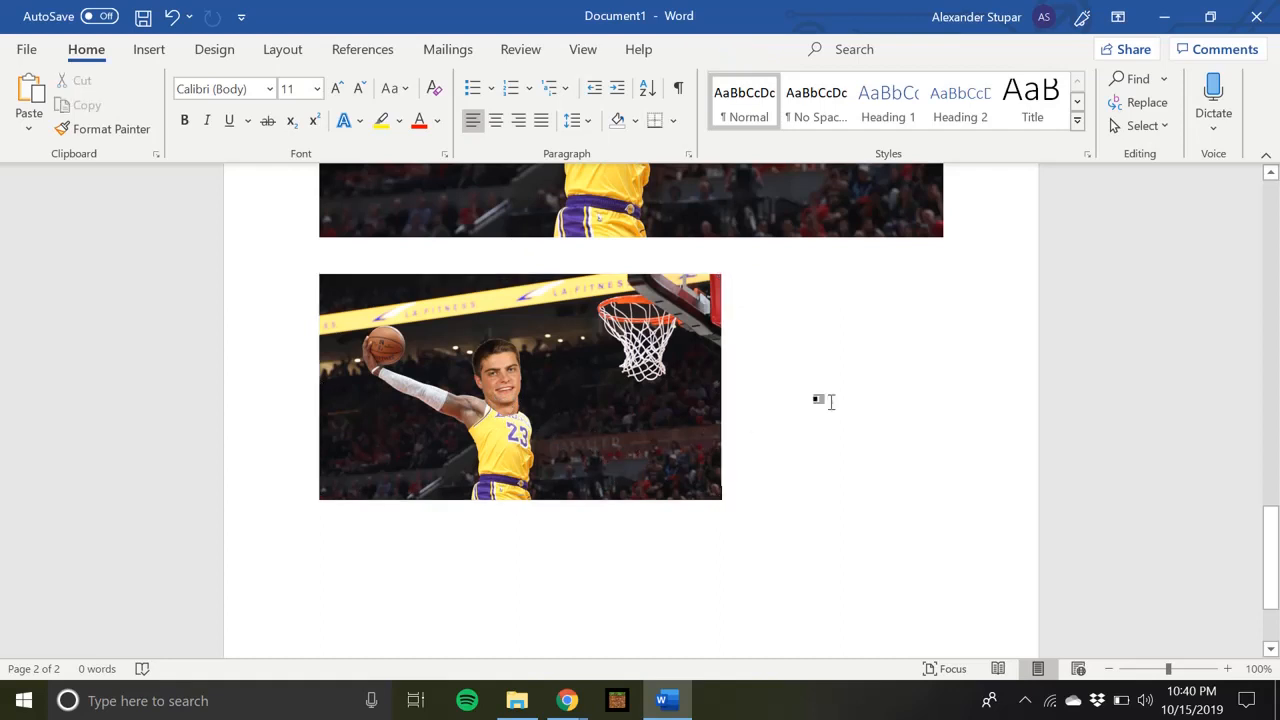